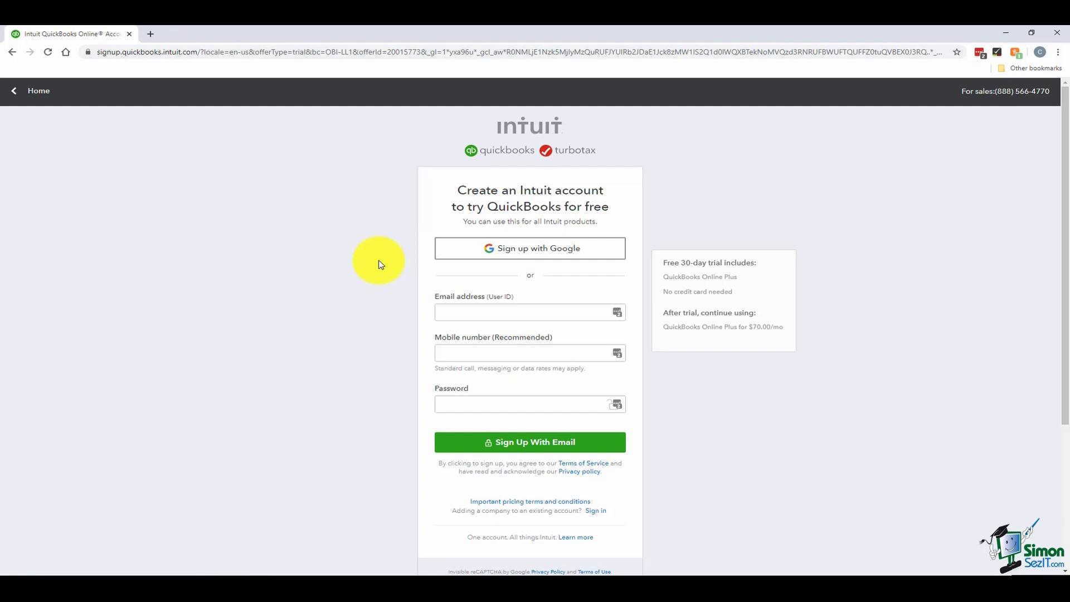
- Enter the account e-mail address and correct the mismatched digit in Confirm email
left_click(444, 314)
key("ctrl+v")
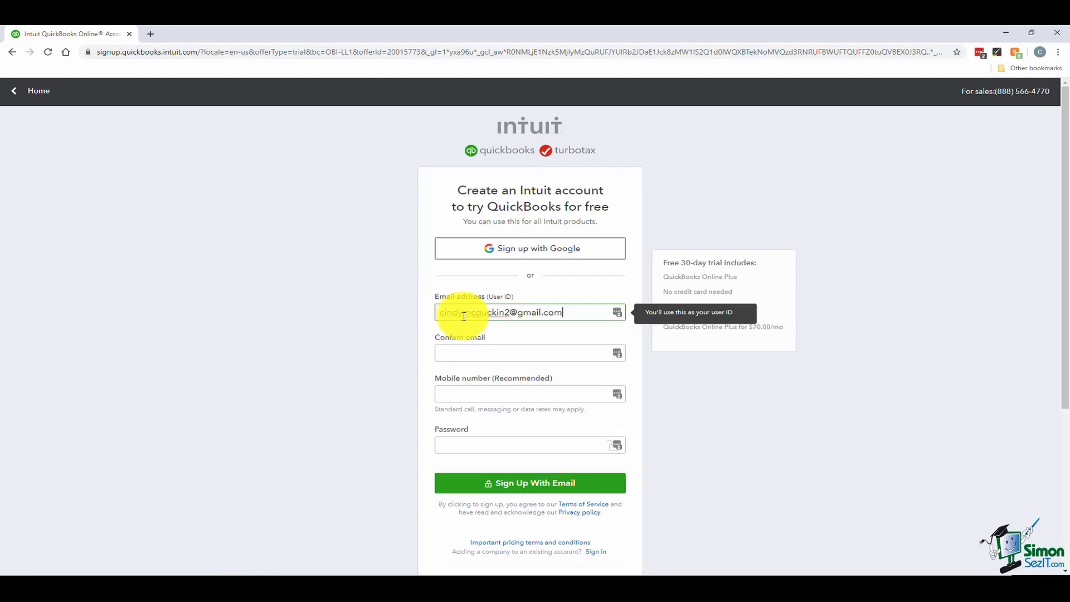
type("1")
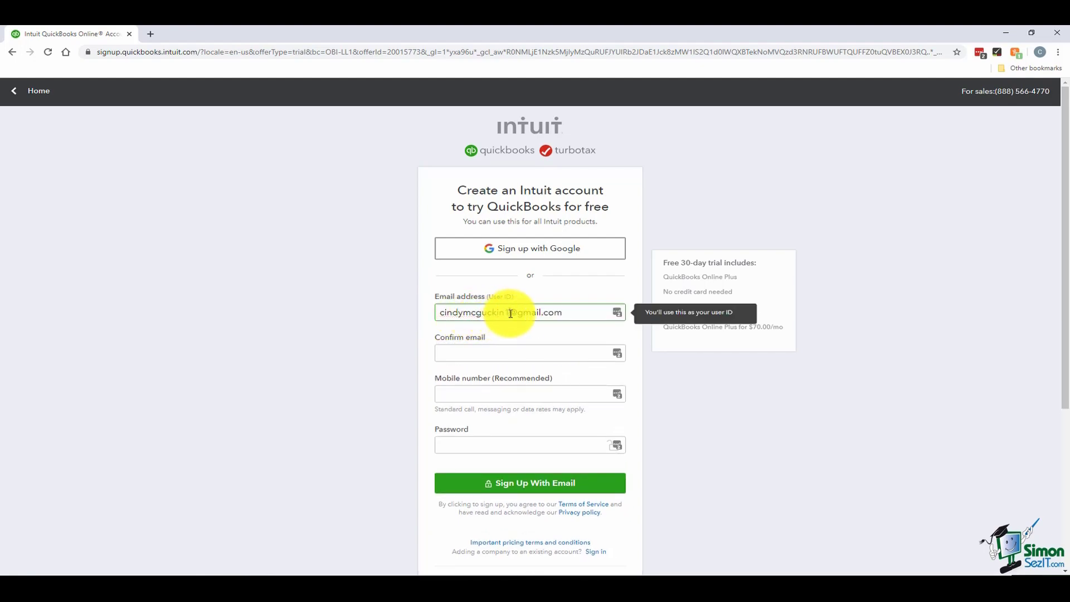
left_click(479, 351)
key("ctrl+v")
left_click(506, 351)
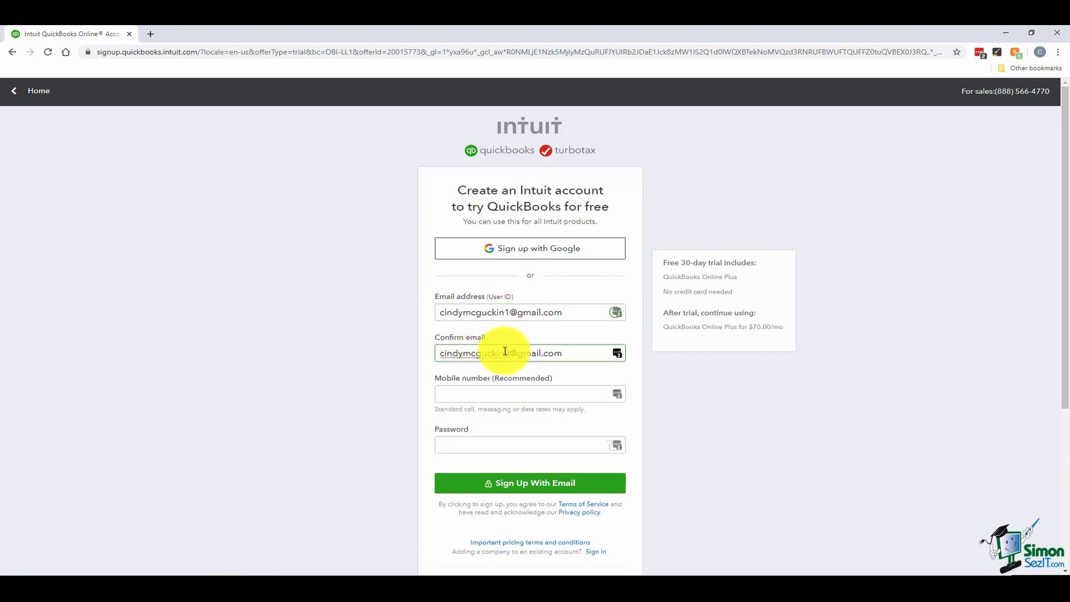
left_click_drag(505, 352, 511, 348)
type("1")
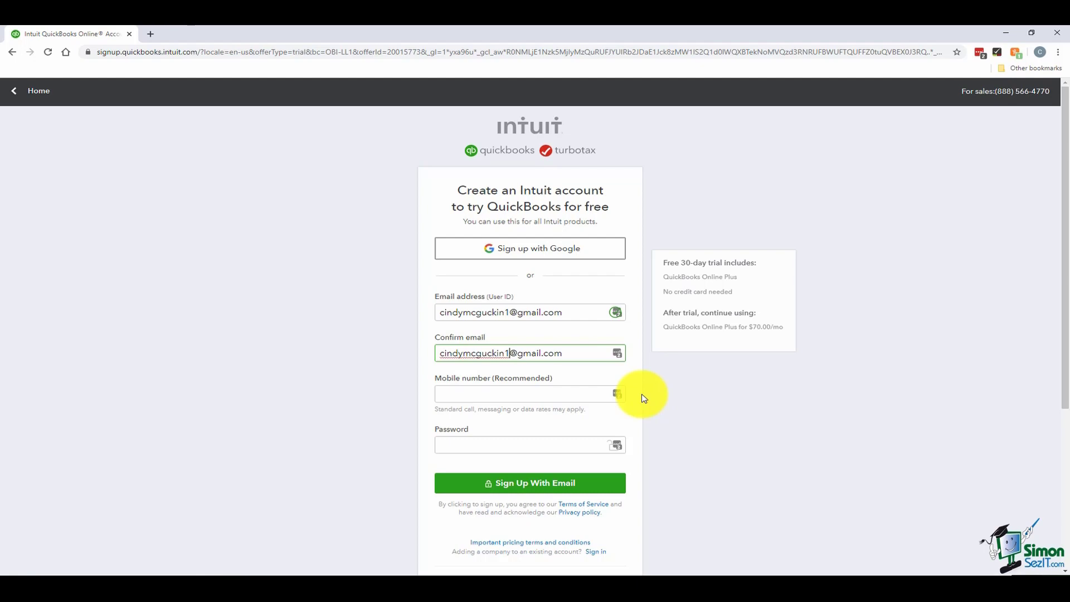
- Enter a strong account password and go to the Confirm password field
left_click(506, 446)
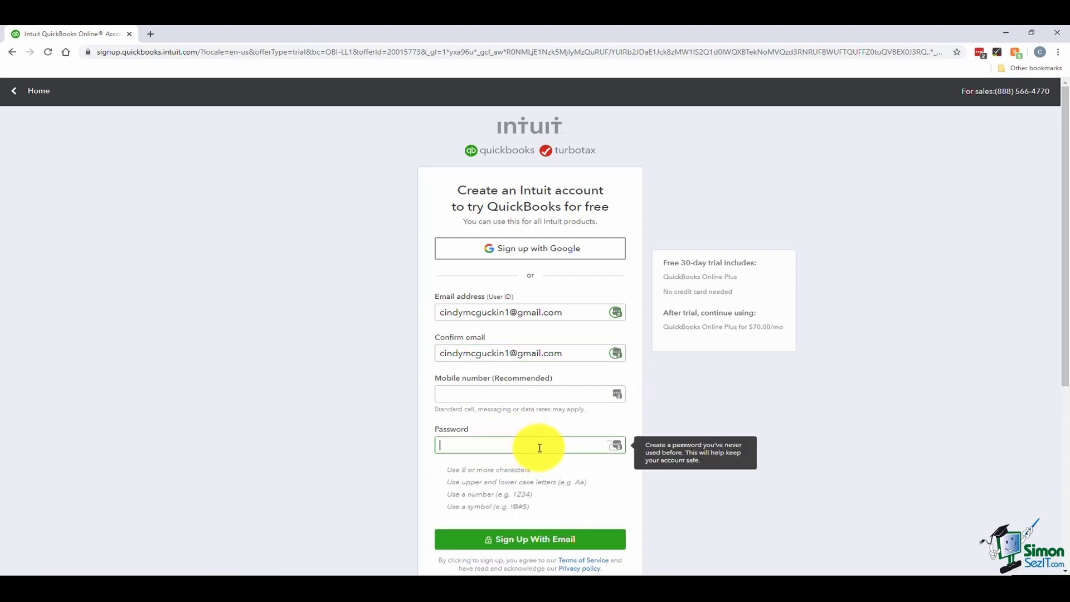
type("•••••••••••")
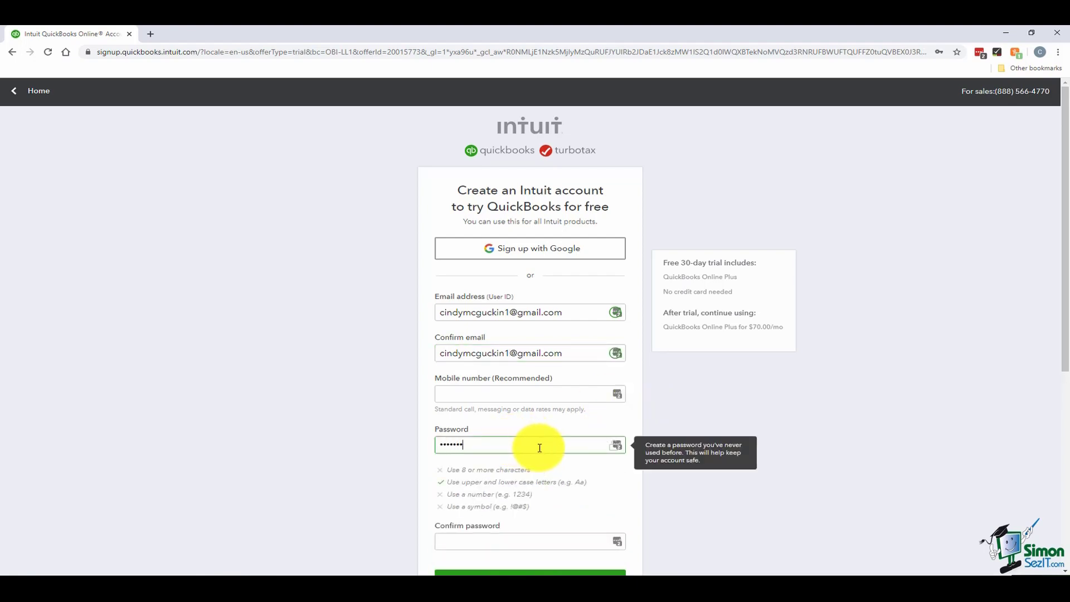
type("•")
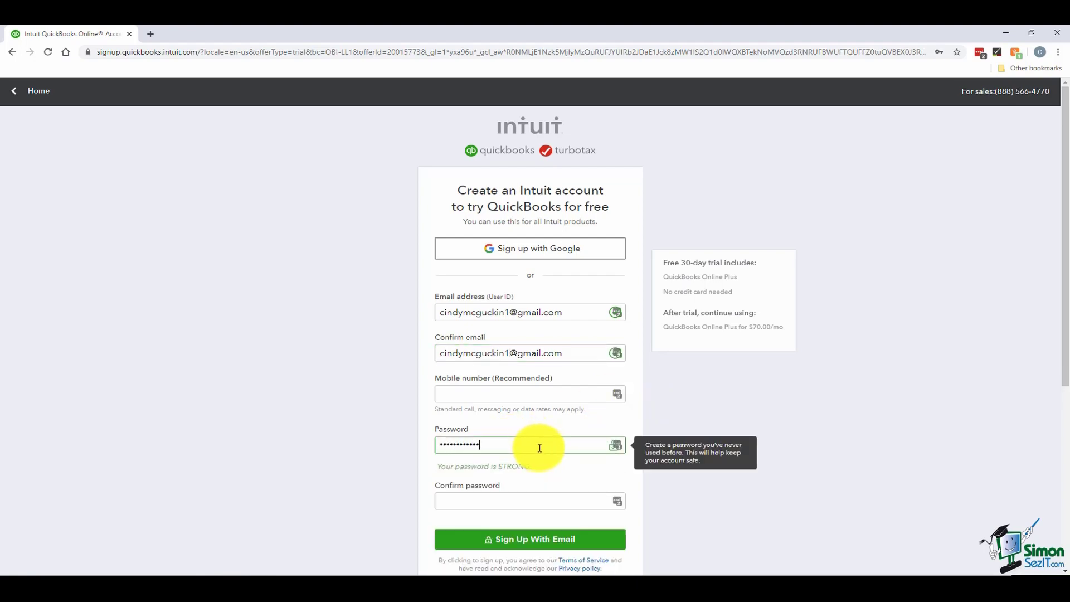
left_click(528, 501)
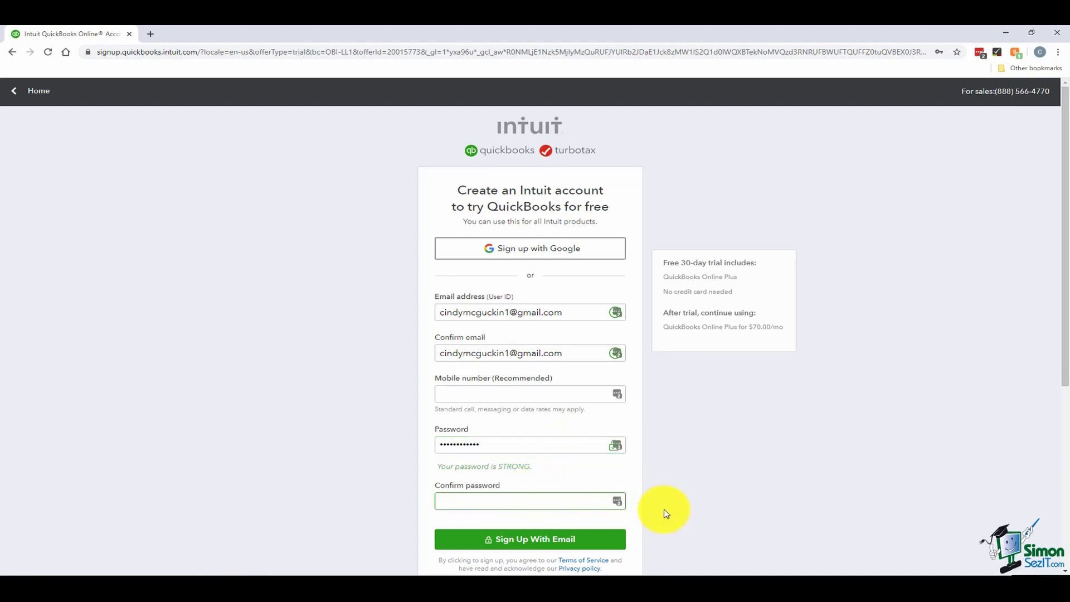
type("•••••••••••")
- Submit the sign-up with email and dismiss the LastPass save-password popup
left_click(543, 546)
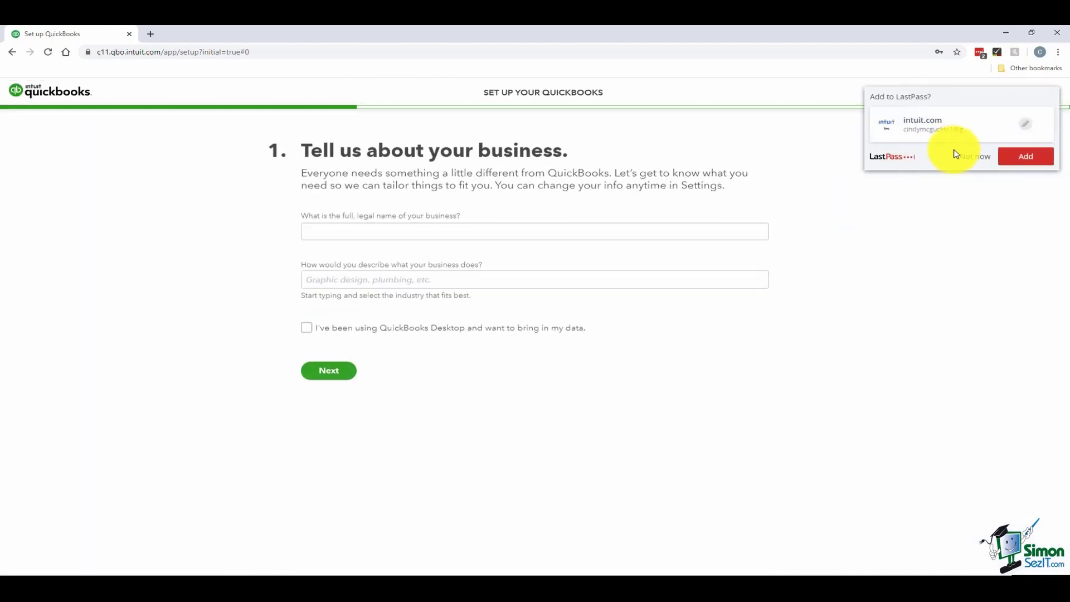
left_click(964, 158)
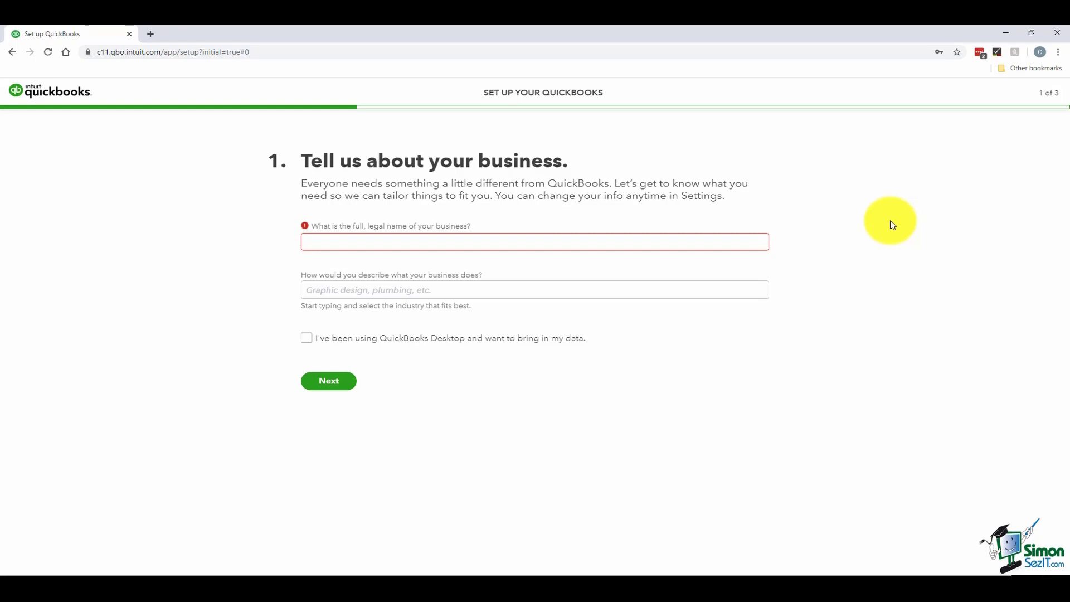
- Name the business 'ABC Services' and choose Professional services as what it does
left_click(689, 241)
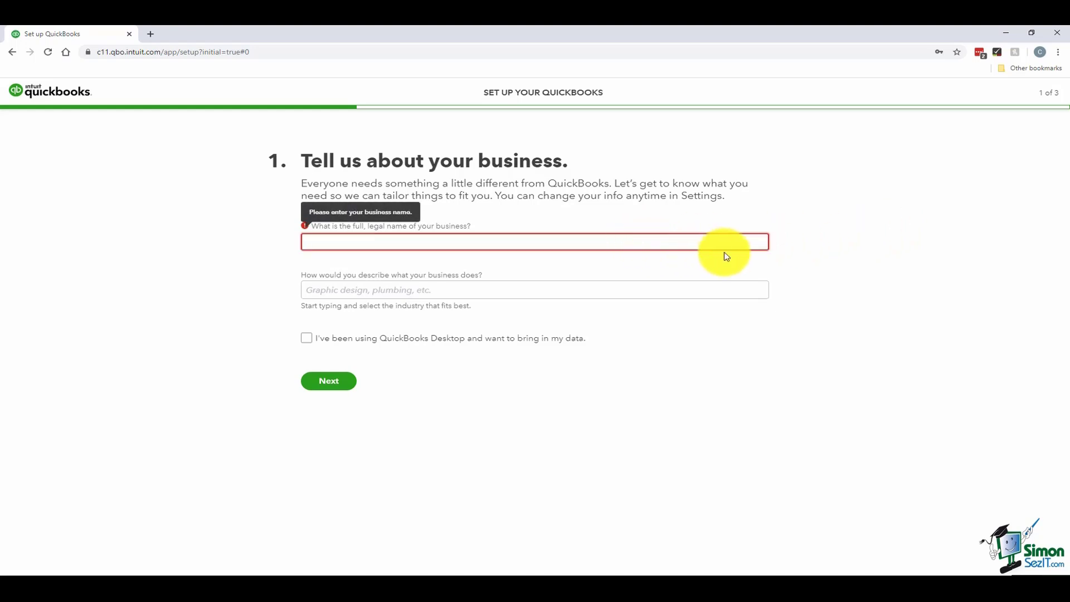
type("AB")
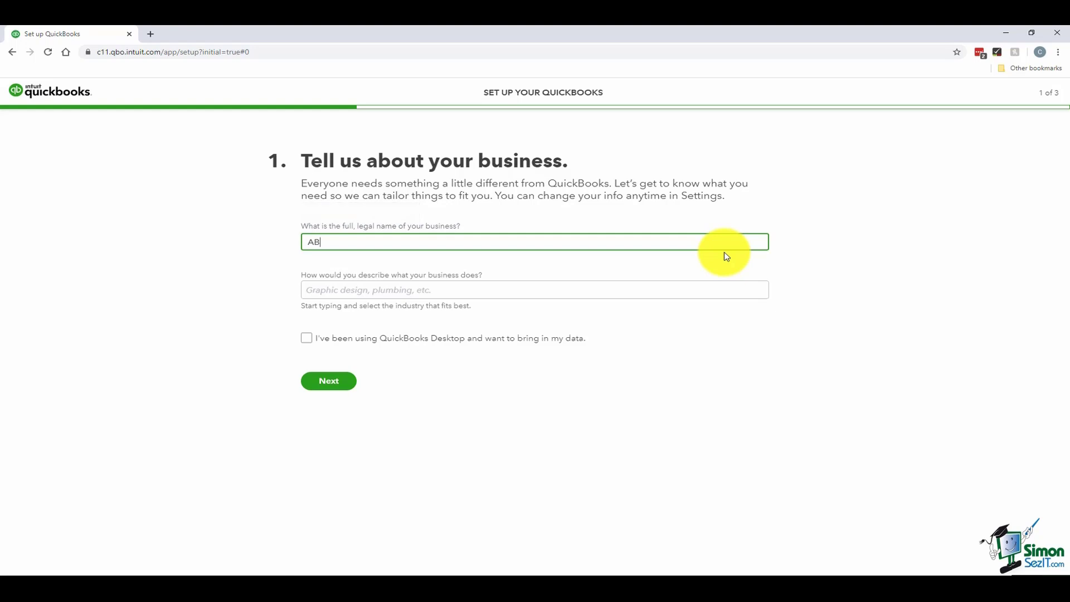
type("C Services")
left_click(649, 286)
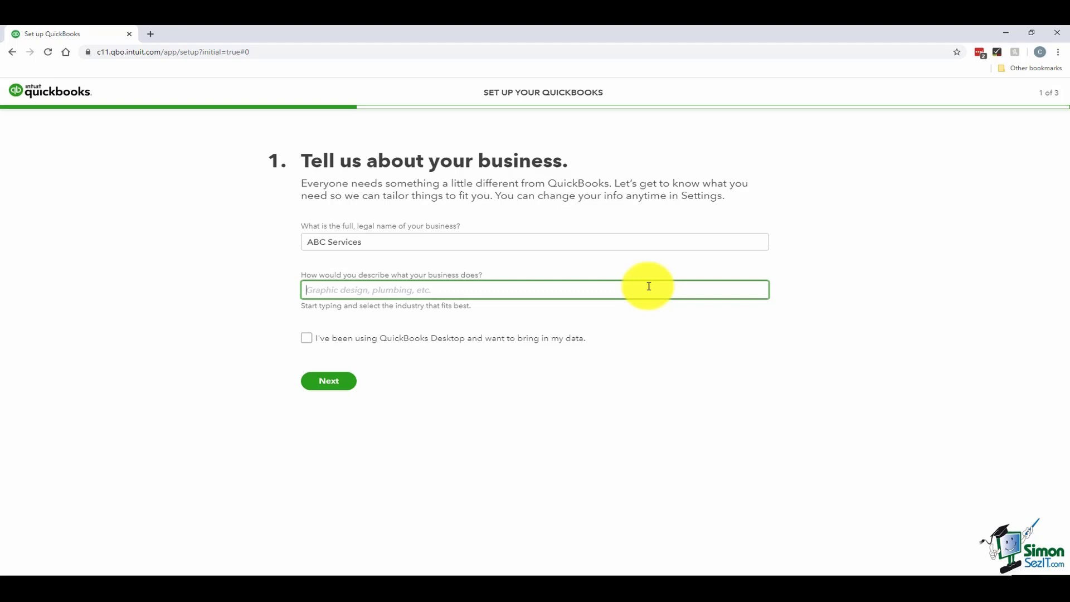
type("pl")
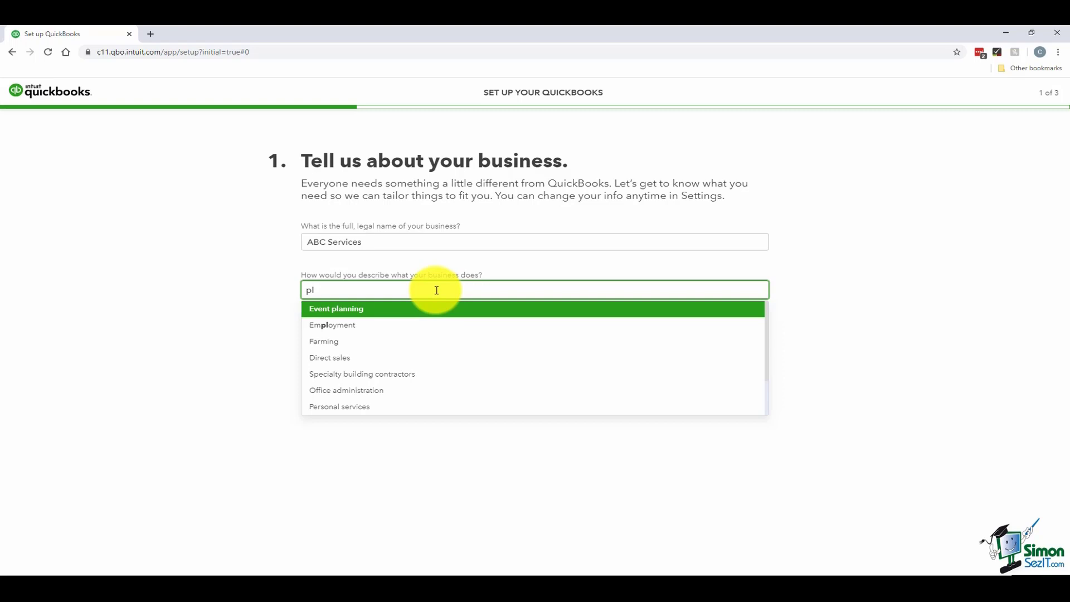
left_click(437, 290)
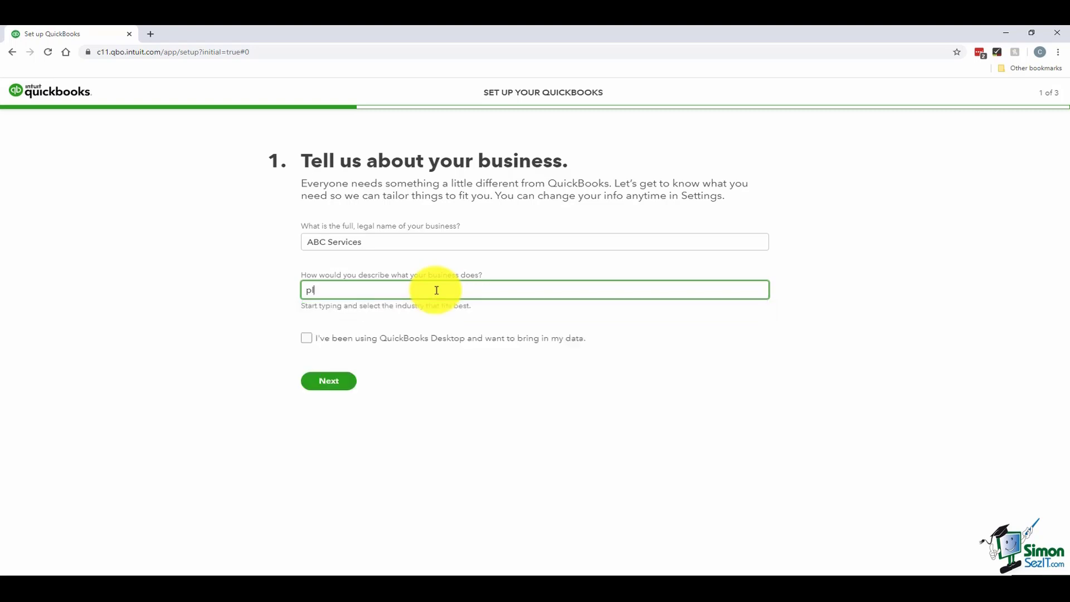
key("BackSpace")
key("BackSpace")
type("serv")
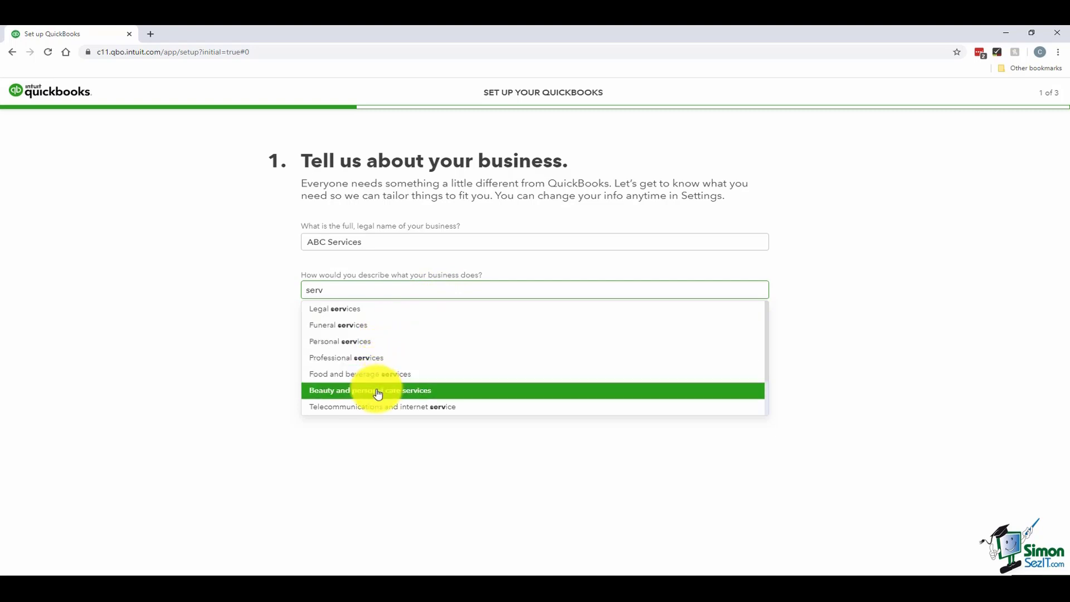
left_click(380, 362)
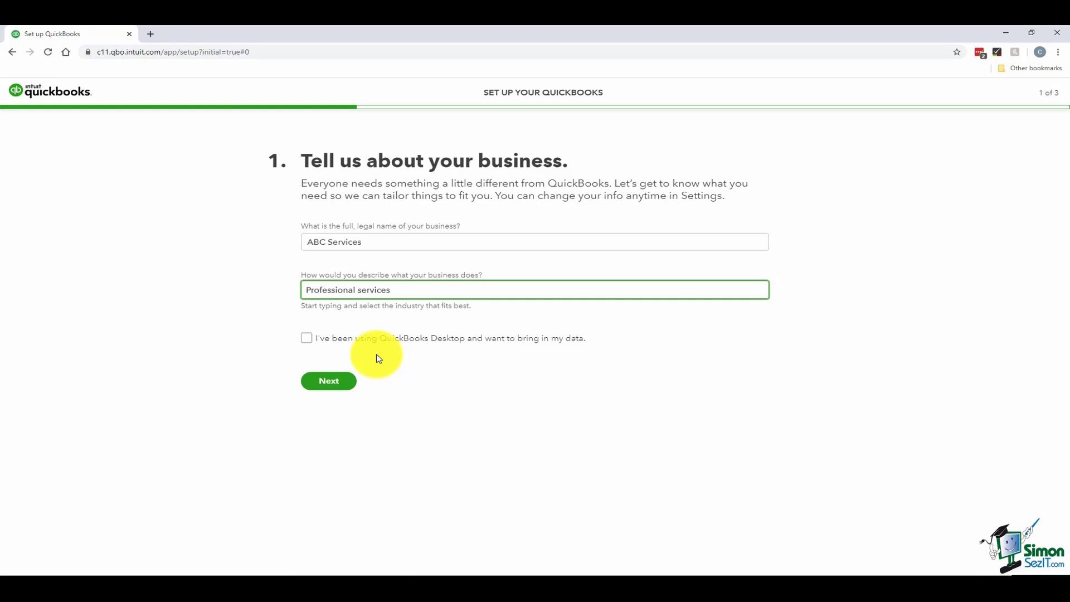
- Check all eight tasks: invoices, expenses, inventory, bills, sales tax, employees, hours, retail sales
left_click(333, 382)
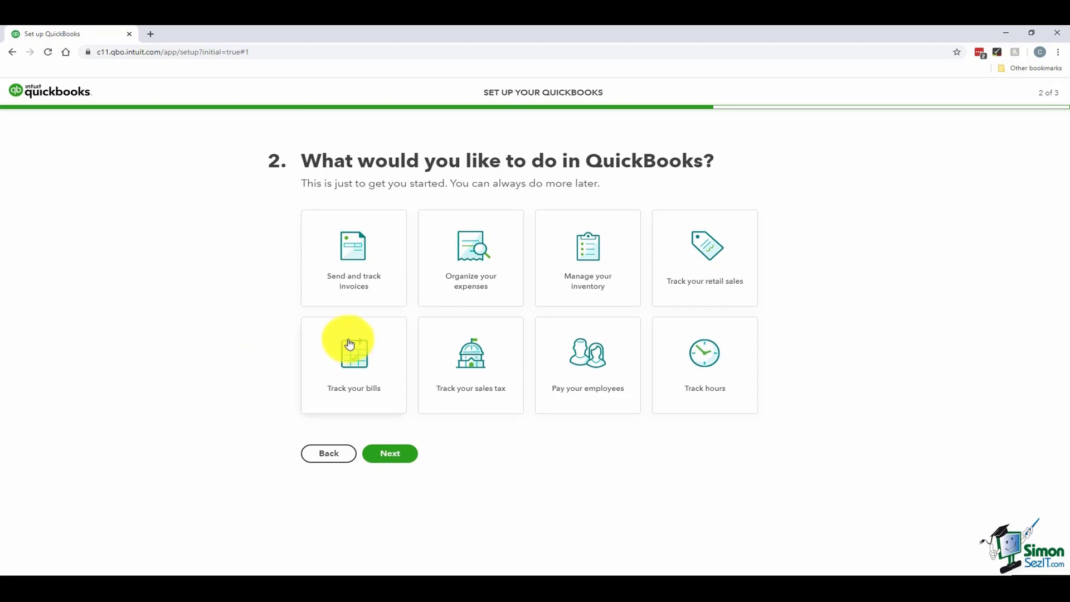
left_click(359, 296)
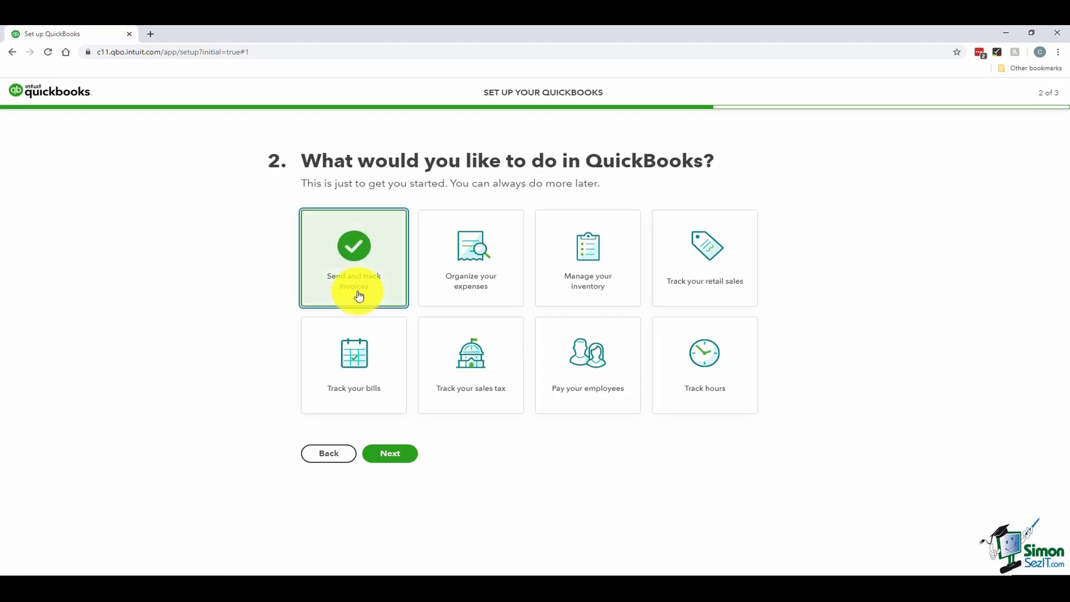
left_click(483, 292)
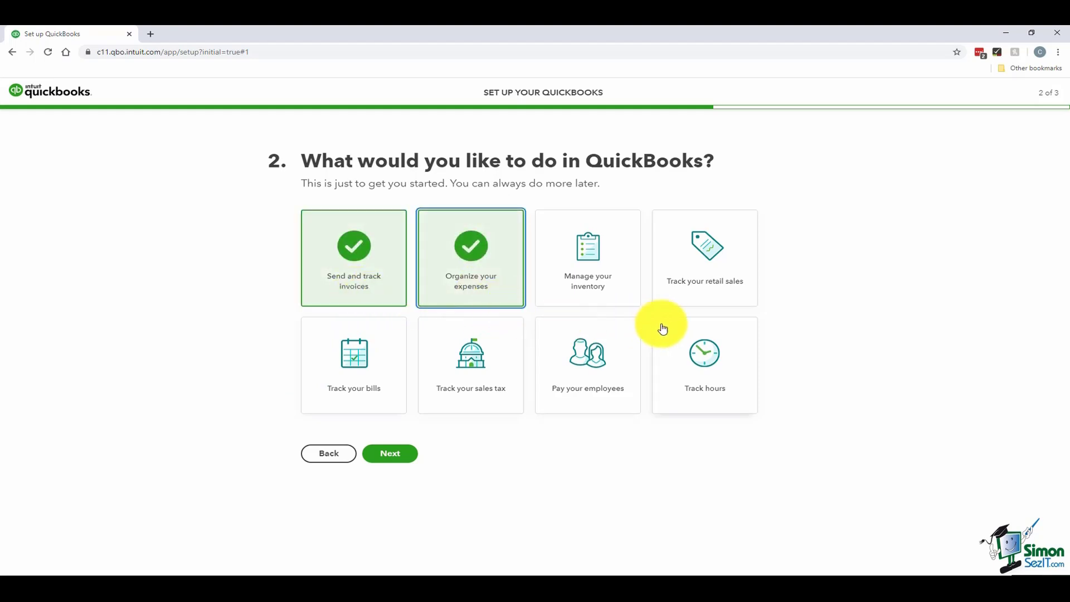
left_click(625, 300)
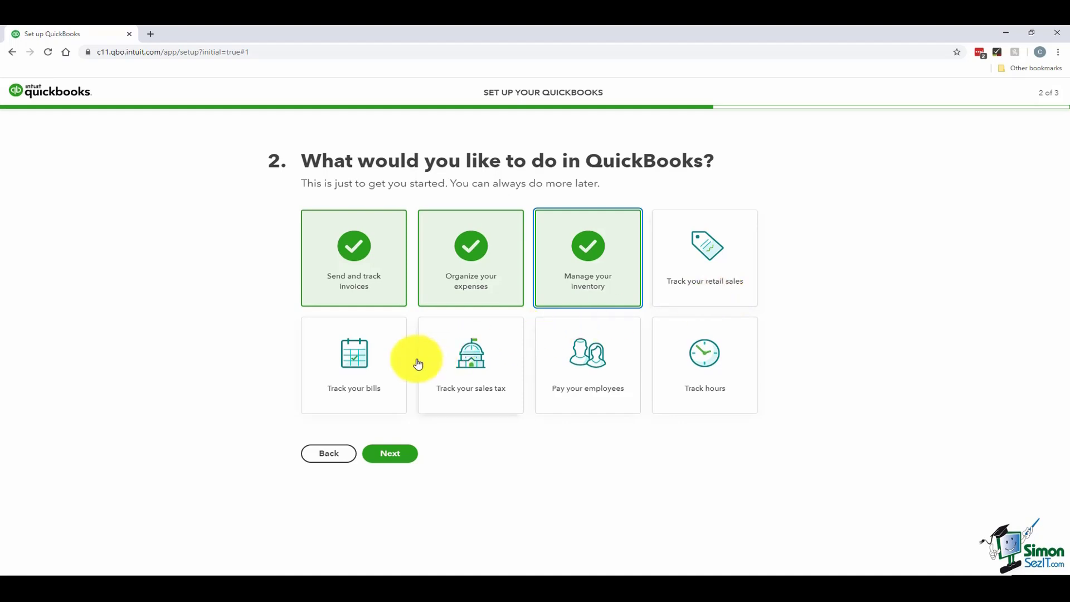
left_click(366, 390)
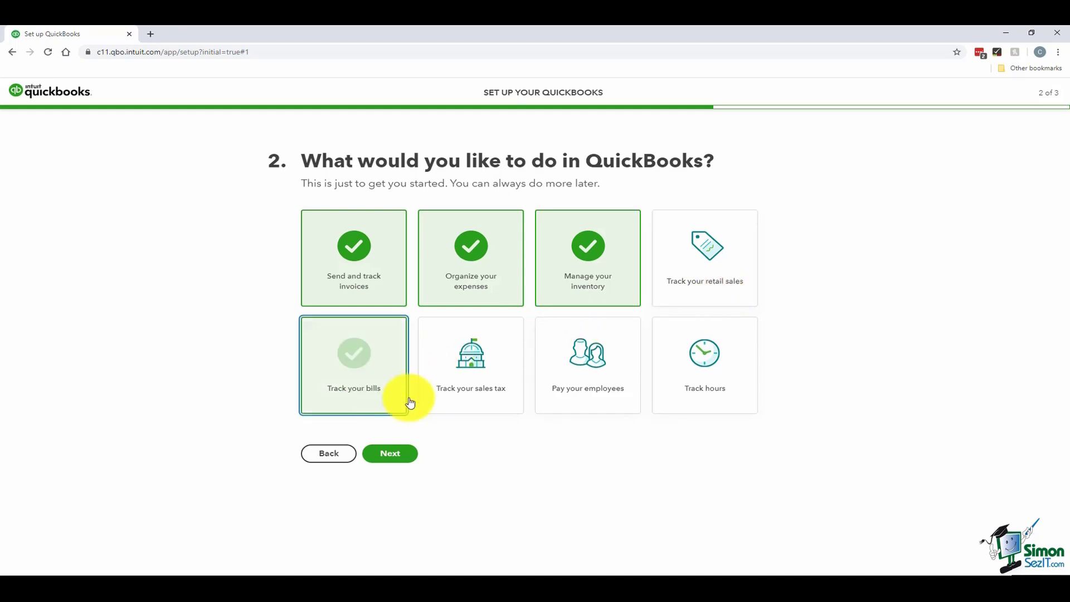
left_click(476, 400)
left_click(587, 411)
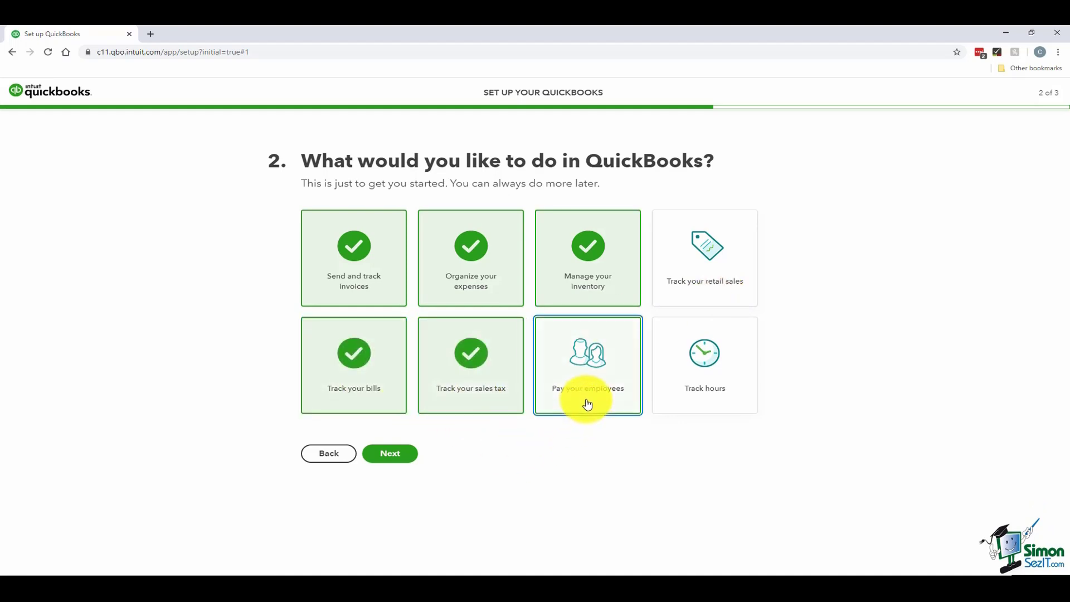
left_click(696, 387)
left_click(708, 296)
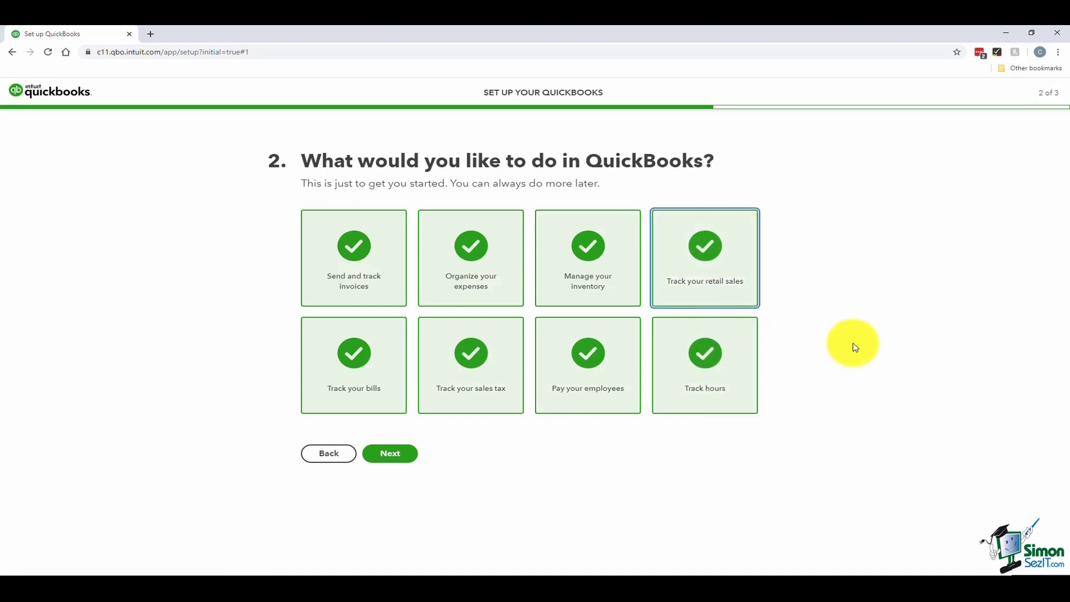
- Choose the Owner role and 'No, I do it all myself', then finish with All set
left_click(385, 456)
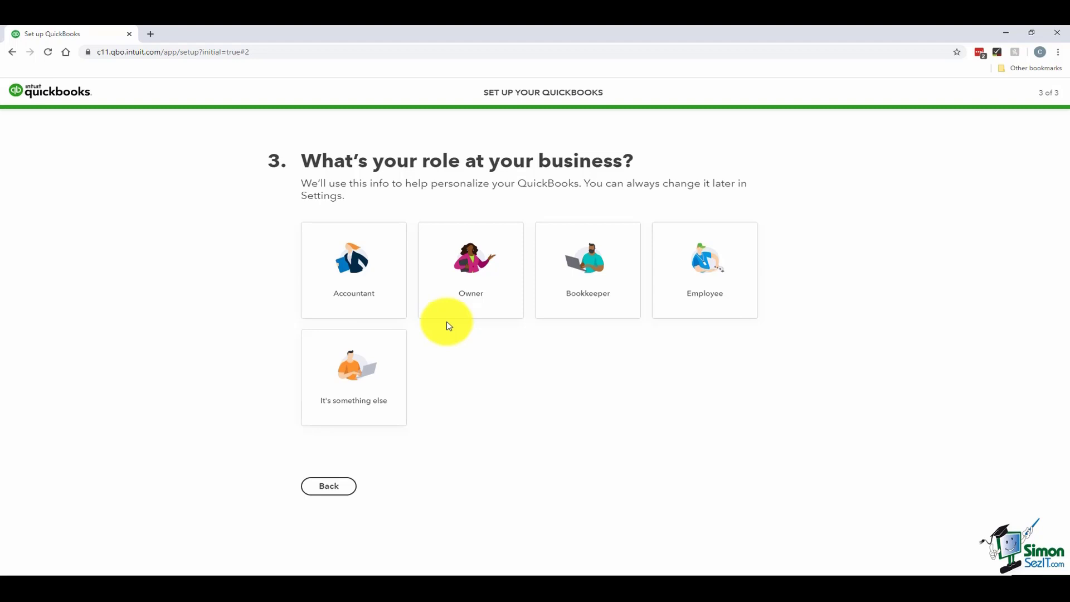
left_click(471, 294)
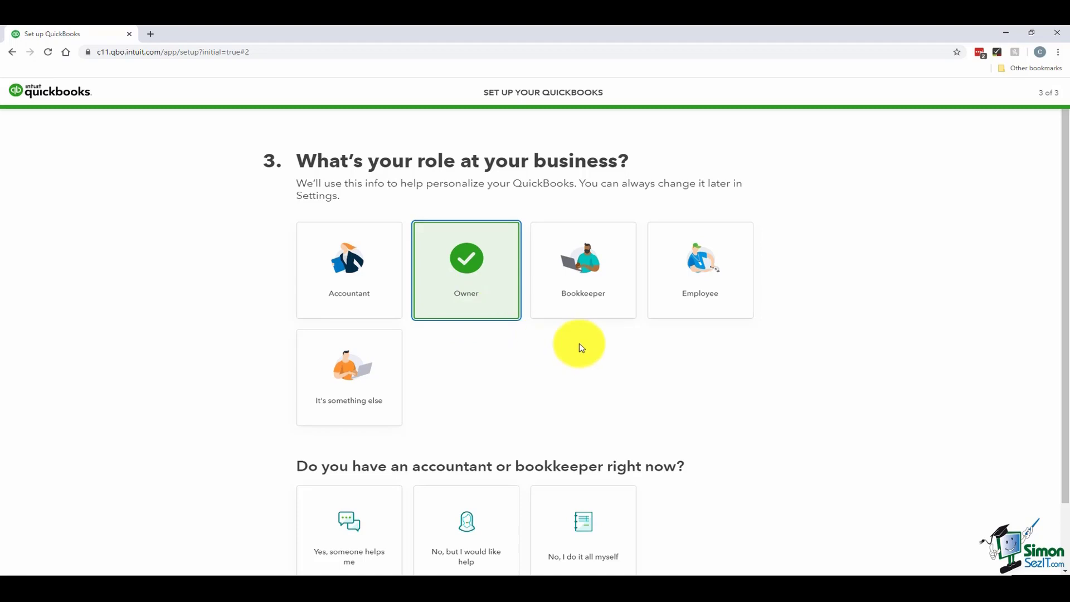
scroll(797, 393, "down", 2)
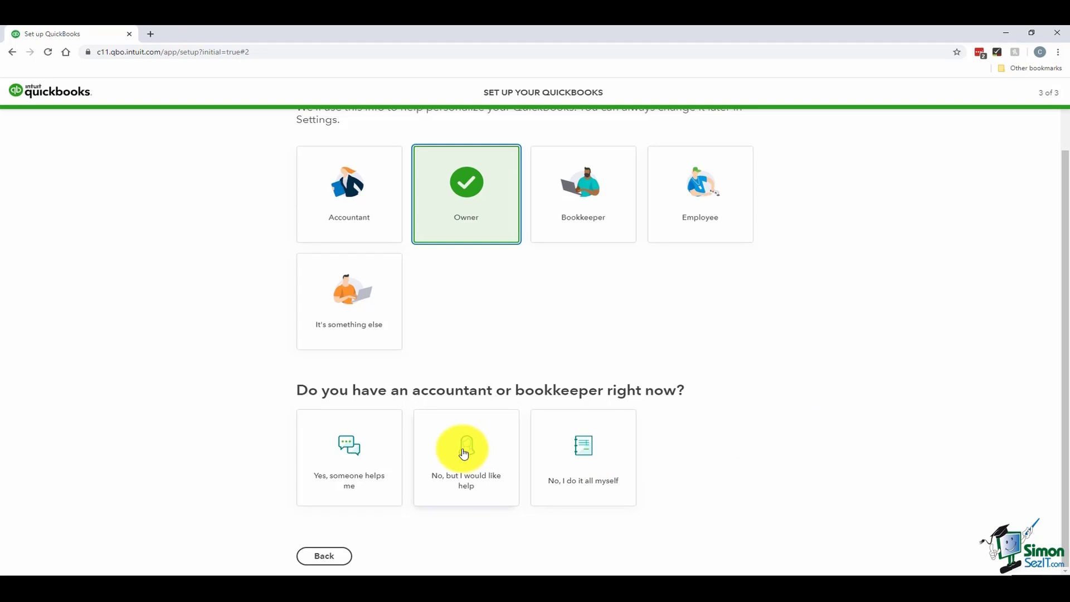
left_click(601, 458)
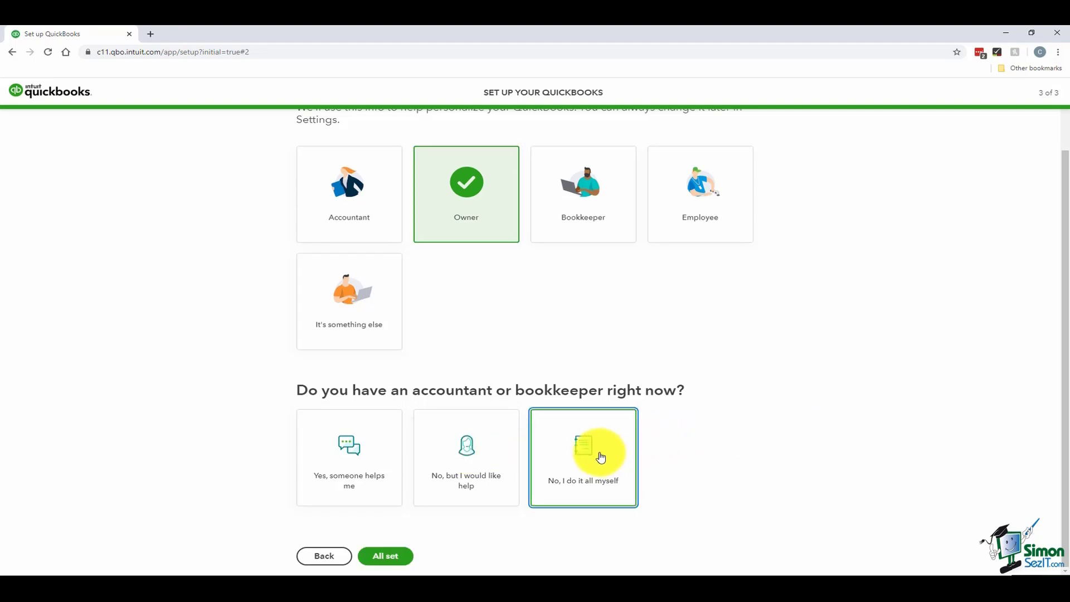
left_click(384, 557)
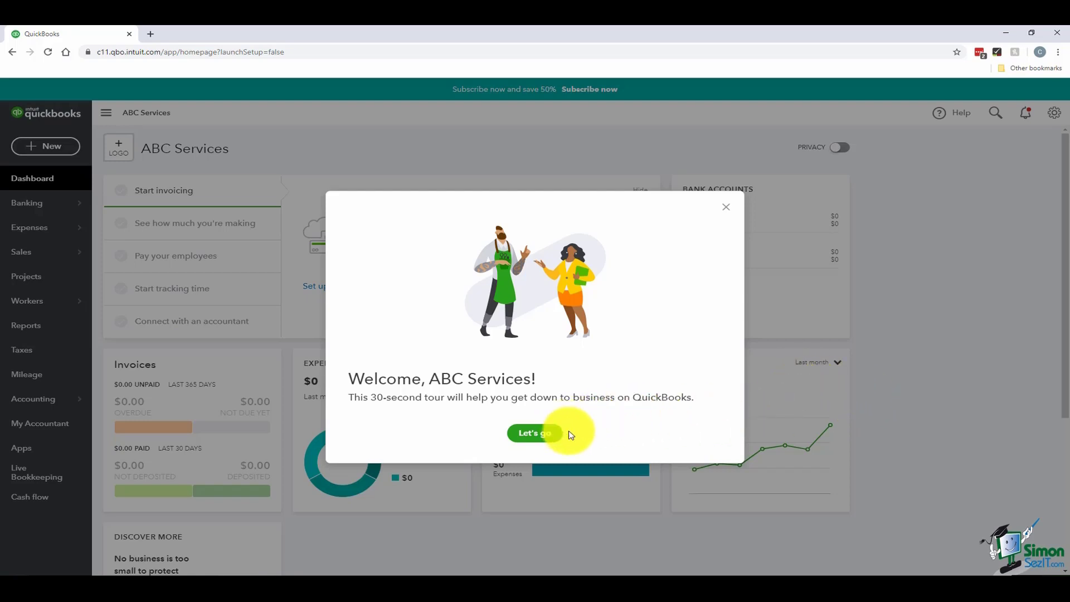
- Close the welcome tour and sign out from the gear menu
left_click(726, 208)
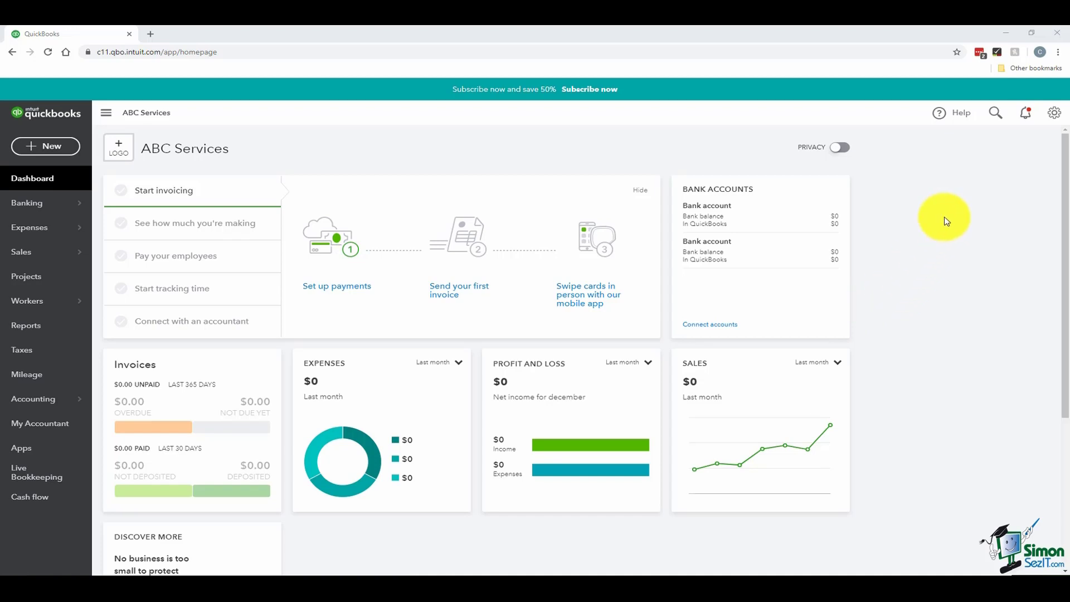
left_click(1055, 117)
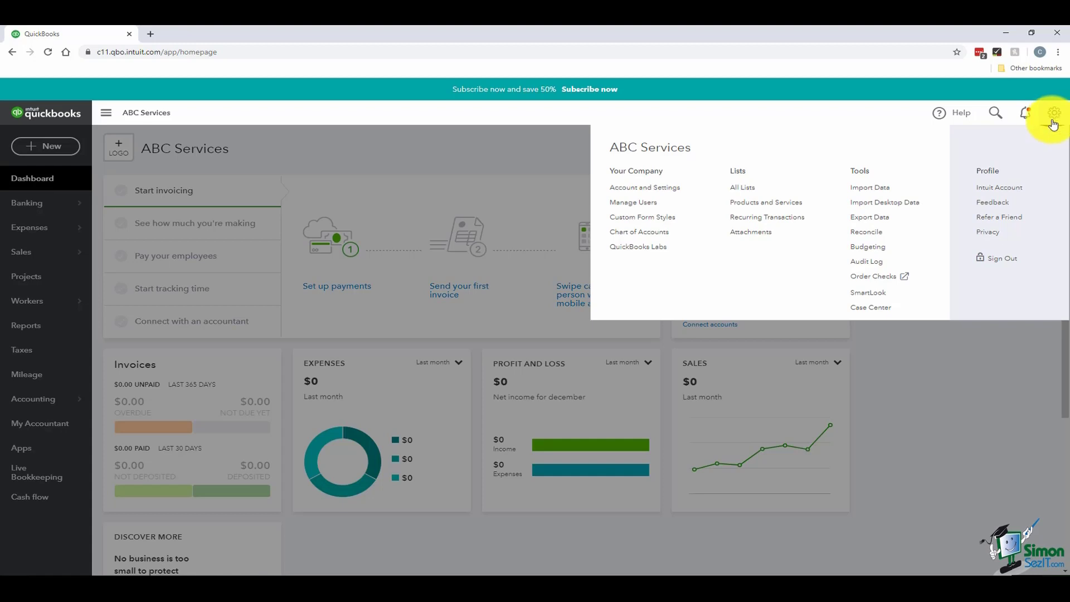
left_click(1002, 259)
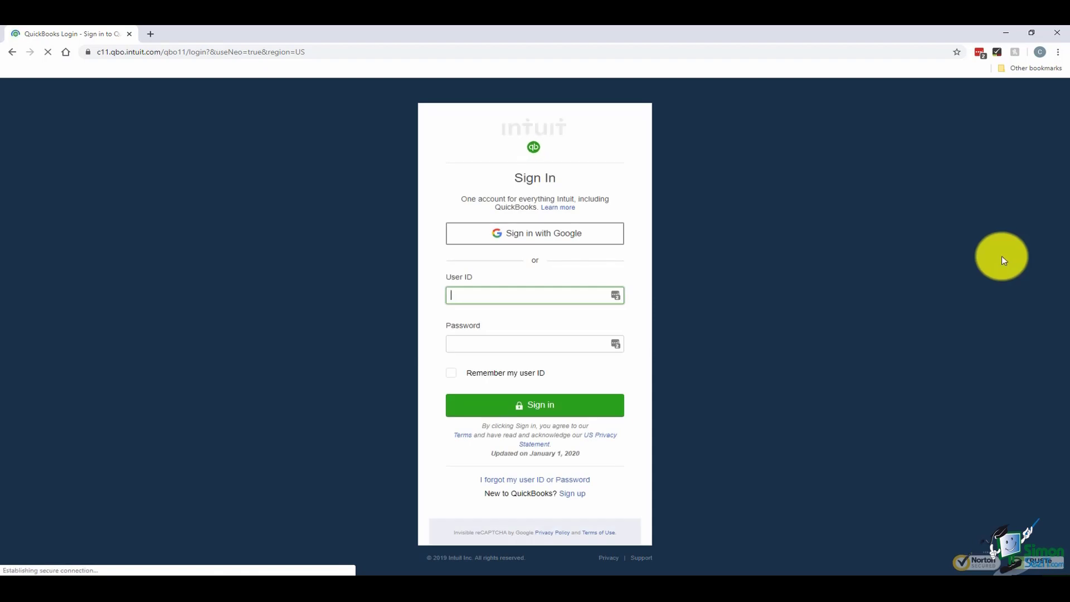
- Browse to google.com, then to quickbooks.intuit.com
left_click(555, 52)
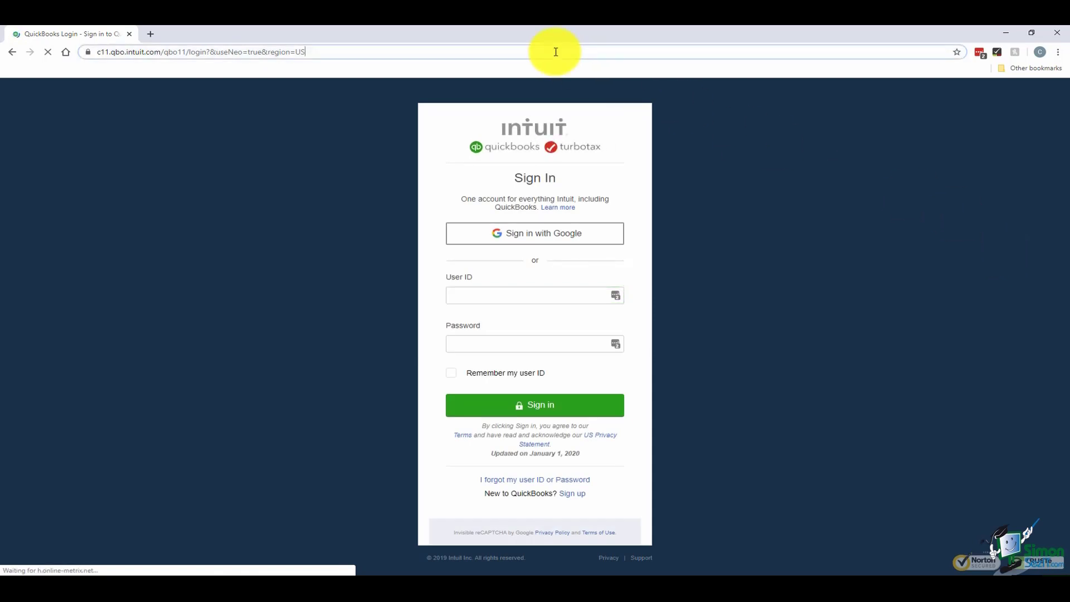
type("goog")
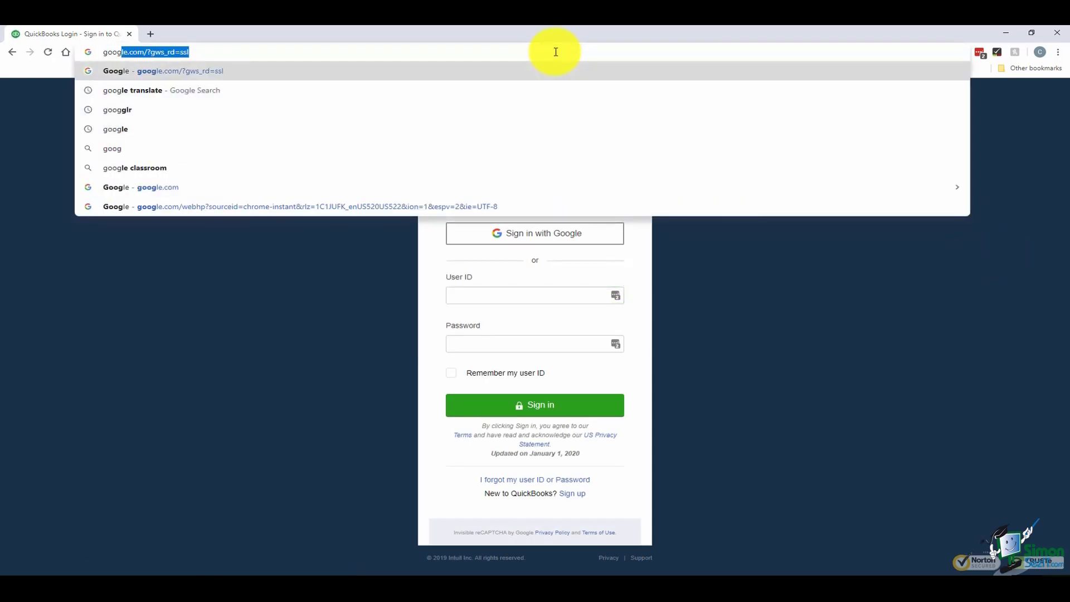
type("le.com")
key("Return")
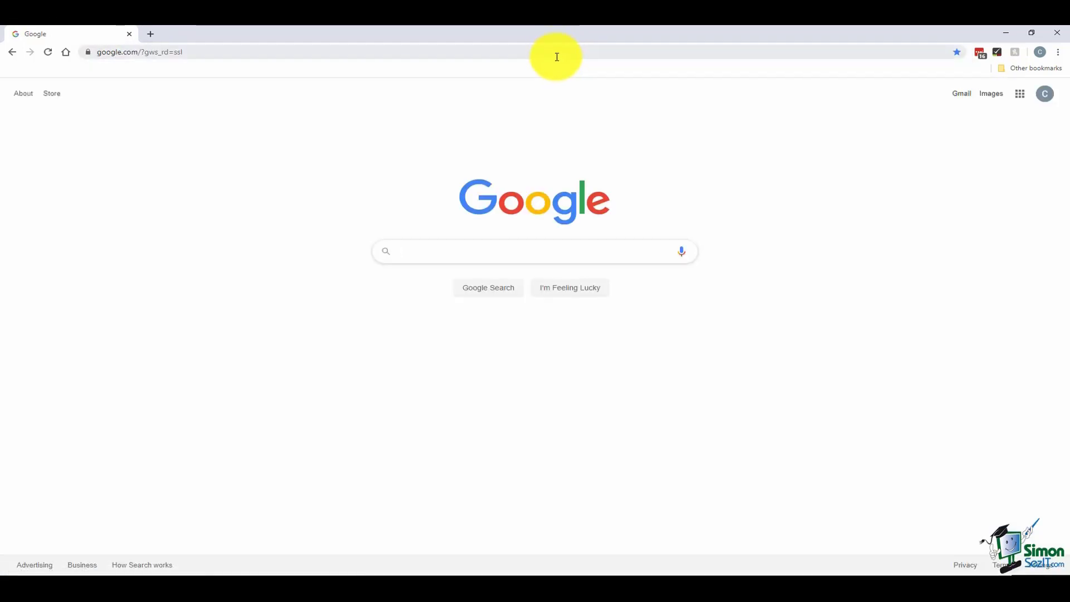
left_click(297, 53)
type("qui")
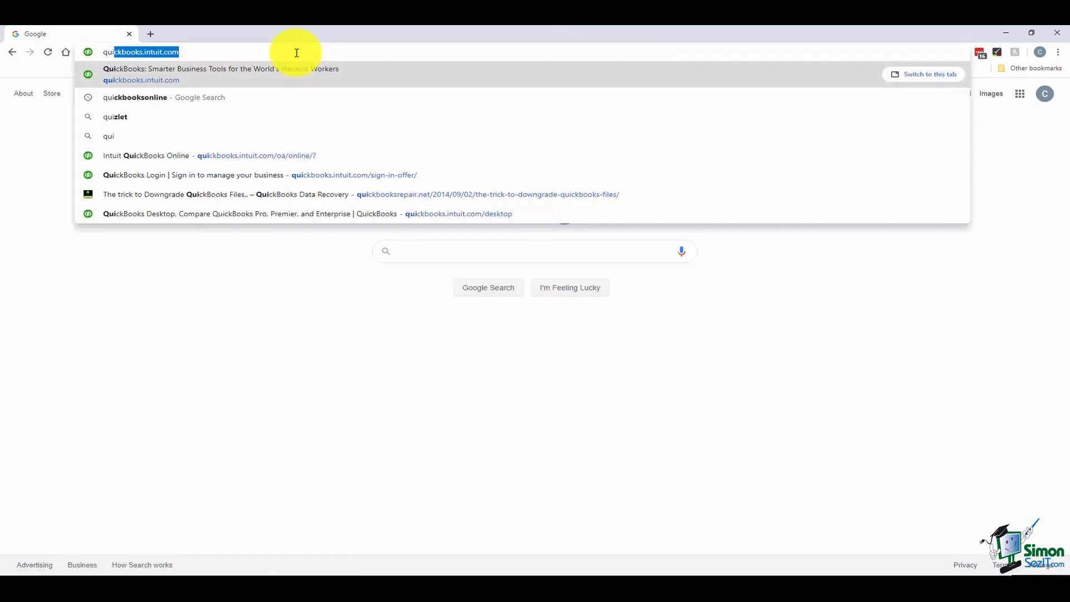
key("Return")
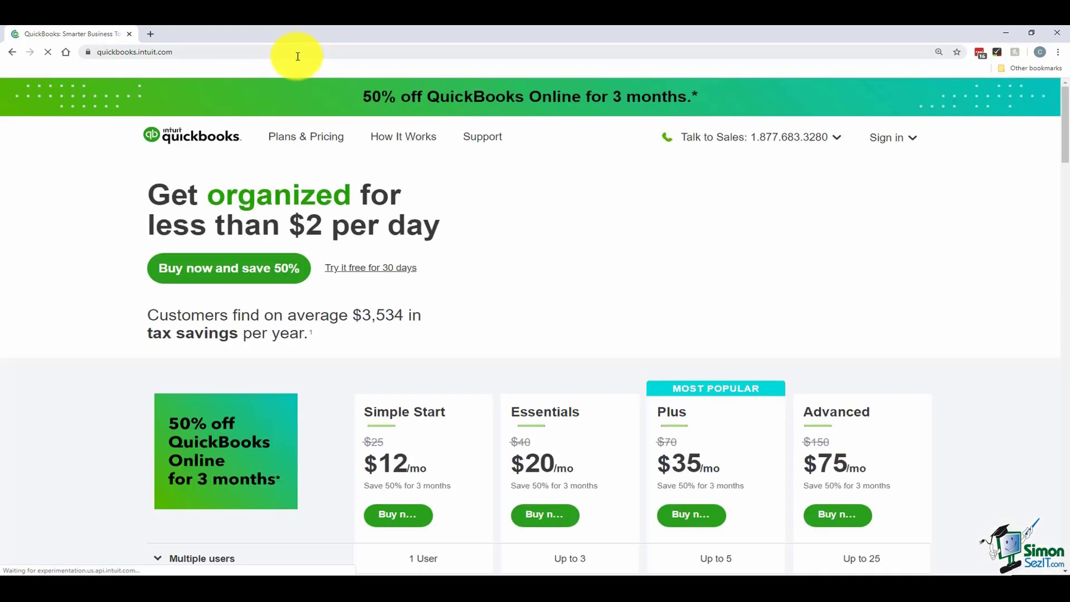
- Choose QuickBooks Online under the header's Sign in menu, opening its sign-in in a new tab
left_click(890, 143)
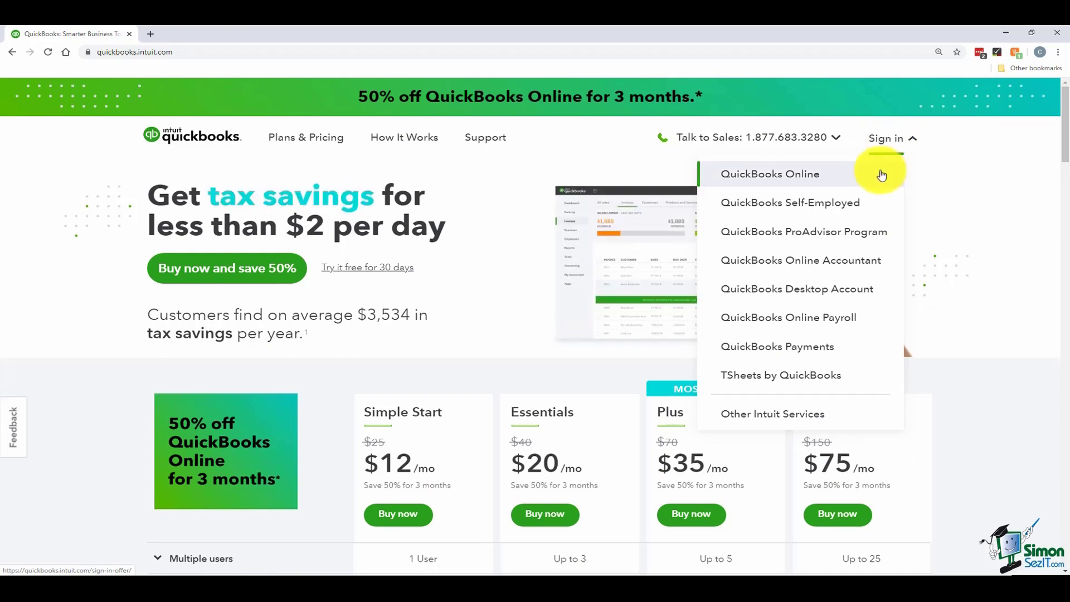
left_click(882, 176)
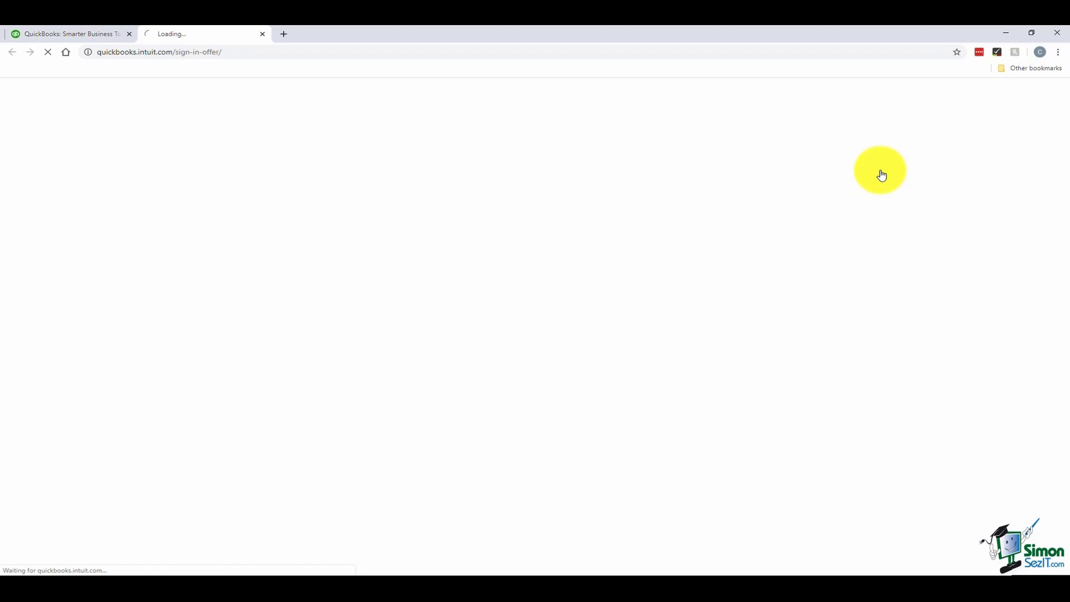